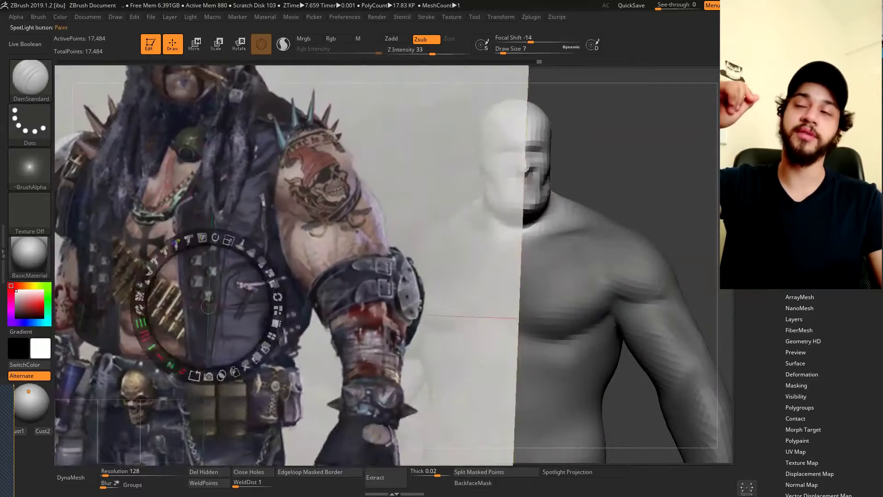
# - Orbit the blocked-out bald head and muscular torso to a front view beside the concept art
pyautogui.moveTo(555, 152); pyautogui.dragTo(130, 194)
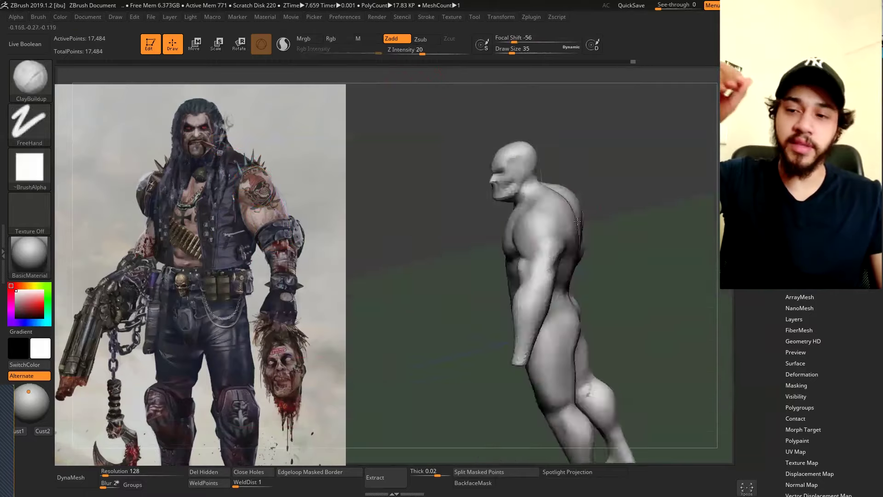
# - Orbit the full body with its attached hand to a three-quarter view
pyautogui.moveTo(554, 258); pyautogui.dragTo(565, 296)
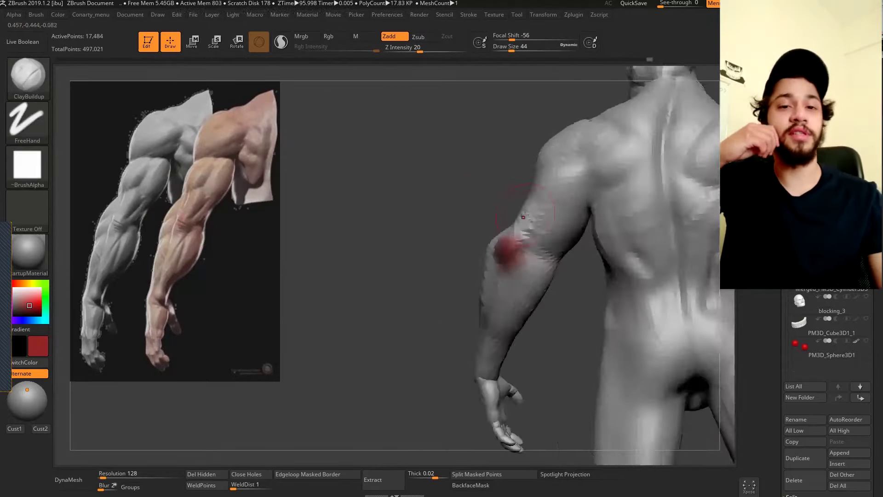
# - Orbit around the sculpted arm, the back, and then the arm and hand to inspect the anatomy
pyautogui.moveTo(359, 349); pyautogui.dragTo(322, 353)
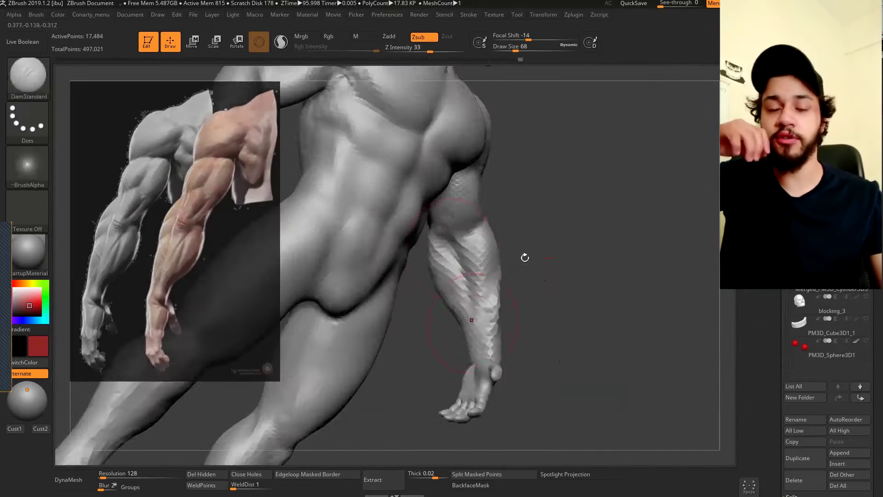
pyautogui.moveTo(524, 256)
pyautogui.mouseDown()
pyautogui.moveTo(619, 201)
pyautogui.moveTo(490, 260)
pyautogui.moveTo(454, 209)
pyautogui.mouseUp()
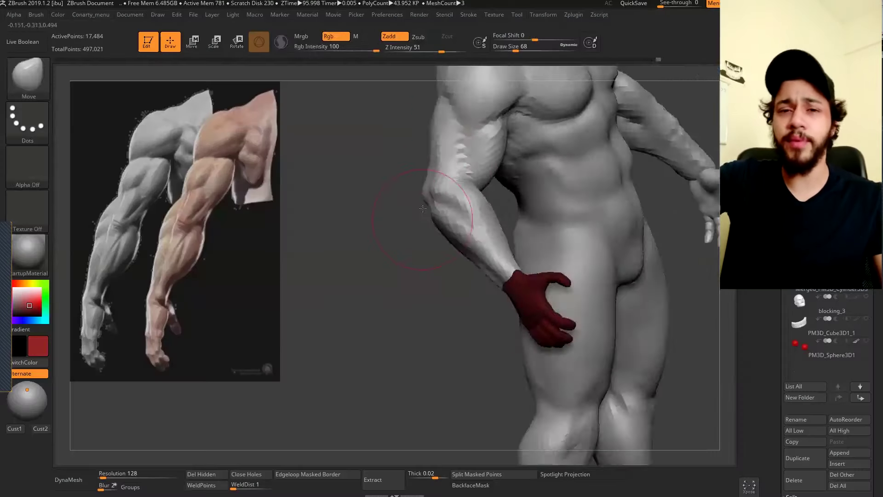
pyautogui.moveTo(442, 276)
pyautogui.mouseDown()
pyautogui.moveTo(345, 275)
pyautogui.moveTo(457, 236)
pyautogui.mouseUp()
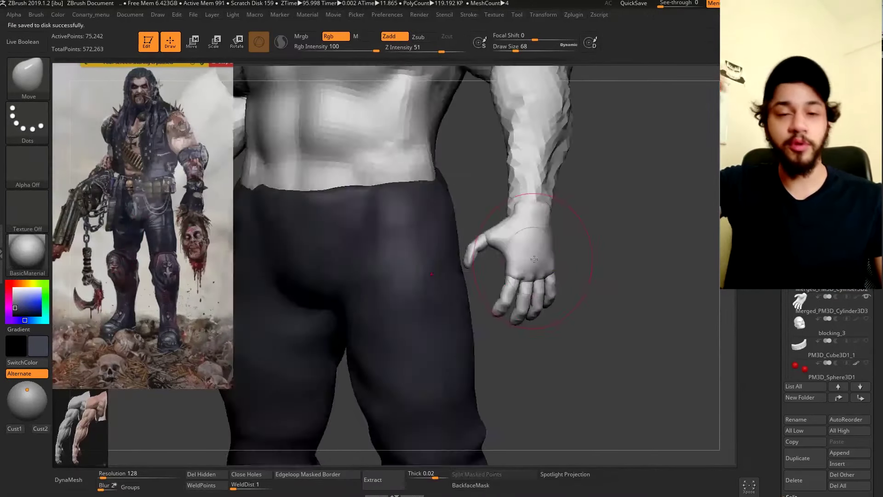
# - Turn the view to the hand's palm, reposition the hand piece, and bring up brush and colour settings
pyautogui.moveTo(621, 281); pyautogui.dragTo(582, 237, button='right')
pyautogui.press('w')
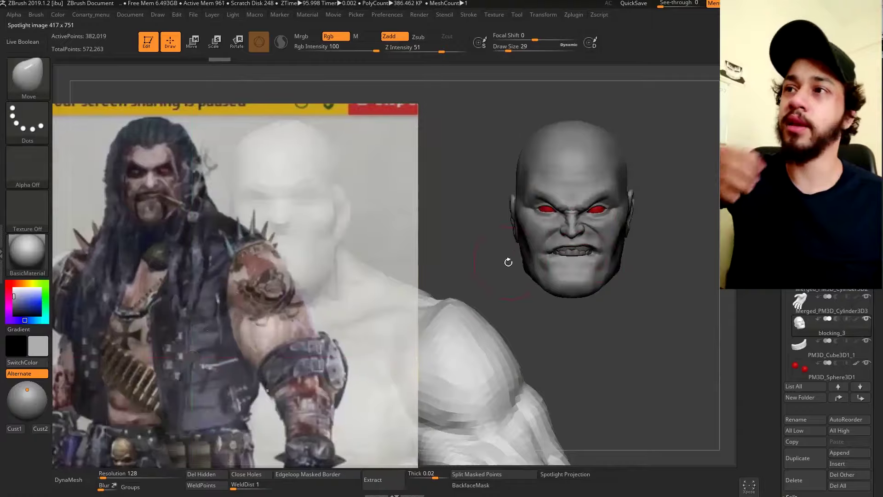
pyautogui.press('space')
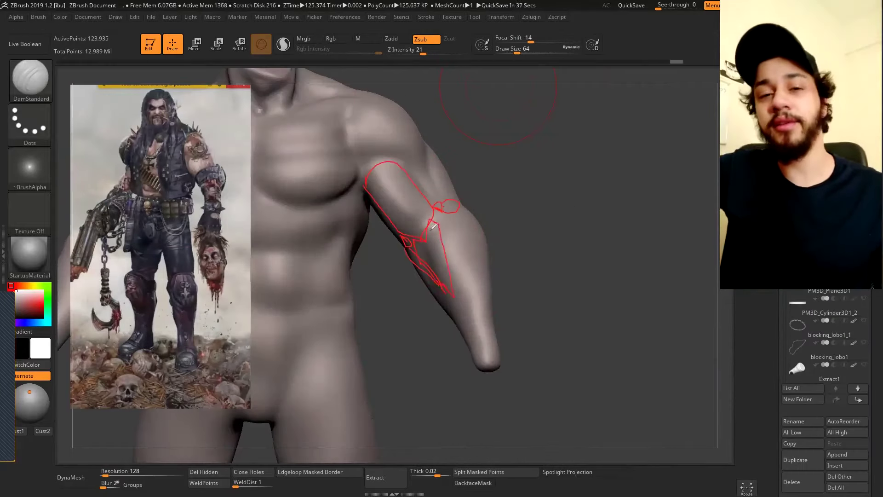
# - Rotate the view to bring the gun-holding arm closer
pyautogui.moveTo(433, 226)
pyautogui.mouseDown()
pyautogui.moveTo(482, 342)
pyautogui.moveTo(523, 134)
pyautogui.moveTo(457, 216)
pyautogui.mouseUp()
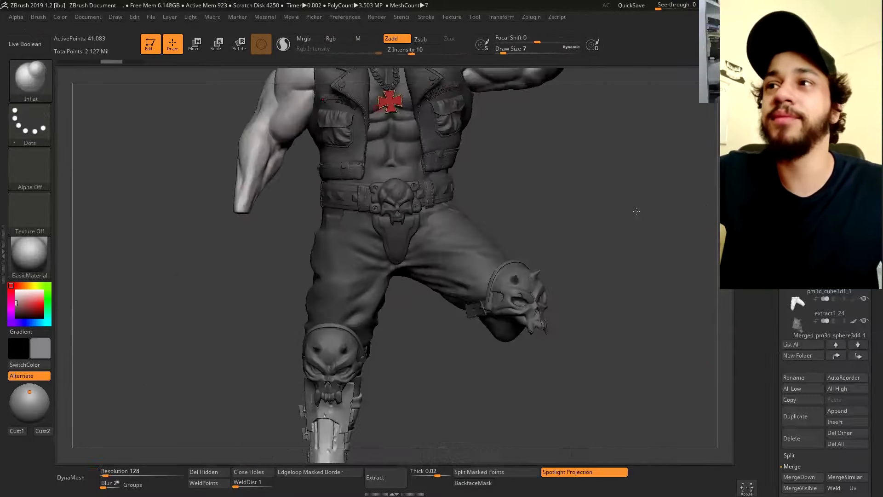
# - Orbit the caped figure with chain and hook so its legs turn
pyautogui.moveTo(636, 212); pyautogui.dragTo(538, 270)
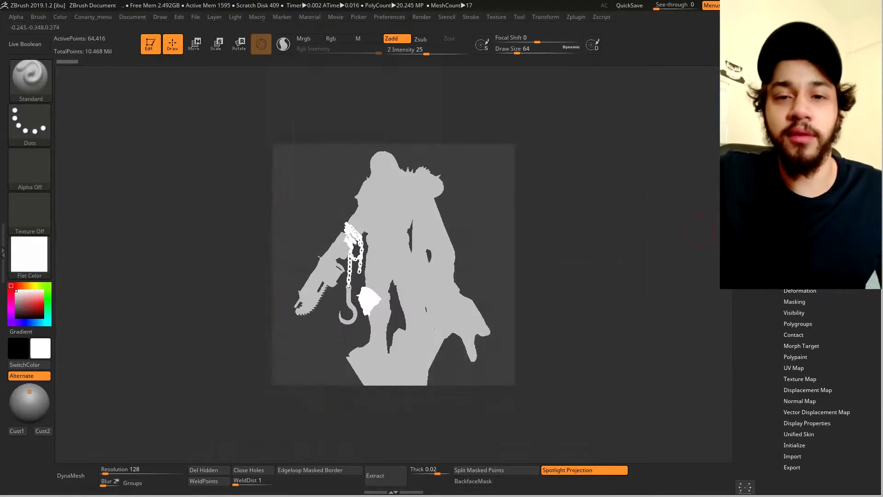
# - Fill the chainsaw and chain parts with flat red
pyautogui.keyDown('alt'); pyautogui.click(322, 276); pyautogui.keyUp('alt')
pyautogui.click(119, 229)
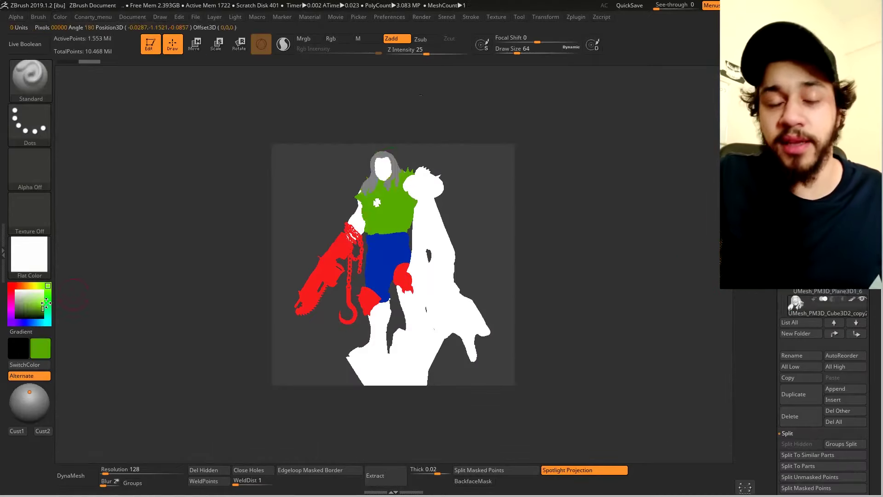